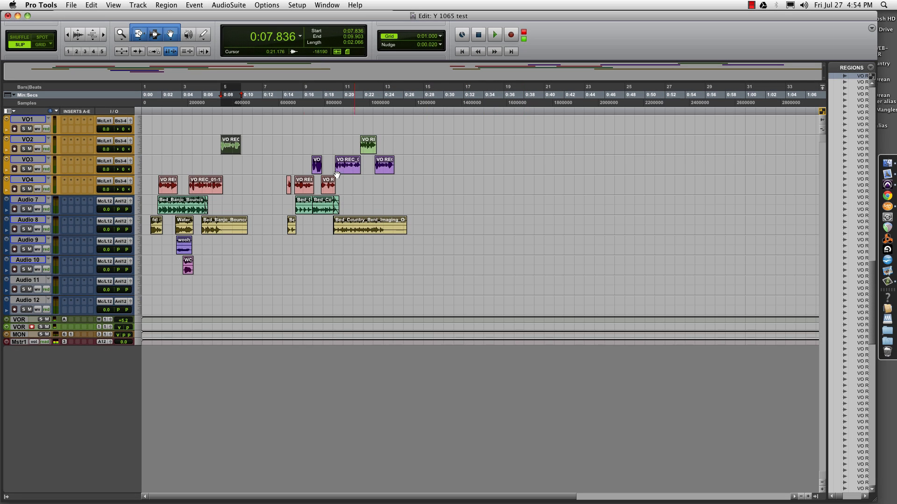
# Set the insertion point at 0:07.709, zoom in then out one step, and open the New Tracks dialog
pyautogui.click(216, 162)
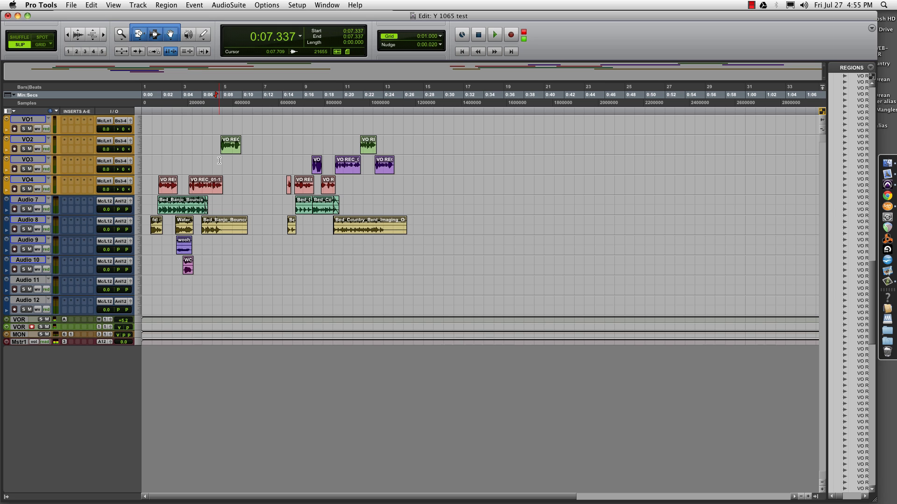
pyautogui.click(219, 161)
pyautogui.press('super+bracketright')
pyautogui.press('super+bracketright')
pyautogui.press('super+bracketleft')
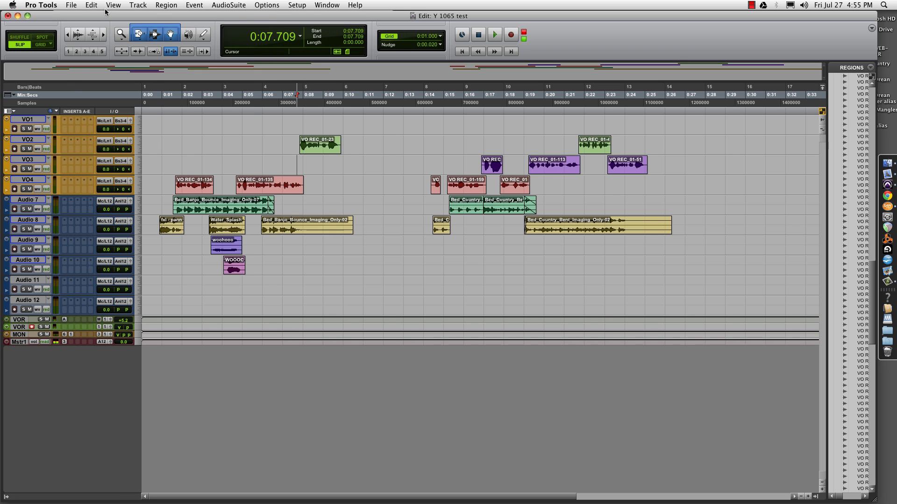
pyautogui.click(139, 5)
pyautogui.click(146, 17)
# Create two mono audio tracks and move them to the top, above VO1
pyautogui.write('2')
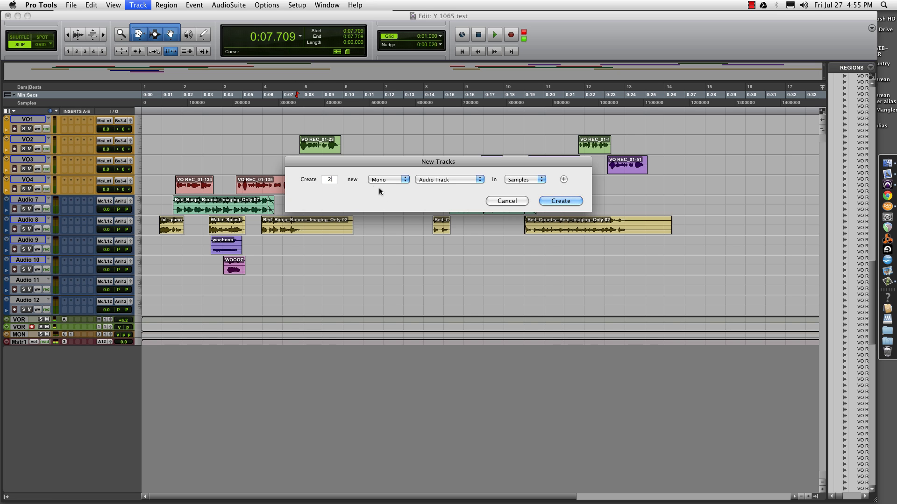
pyautogui.click(560, 201)
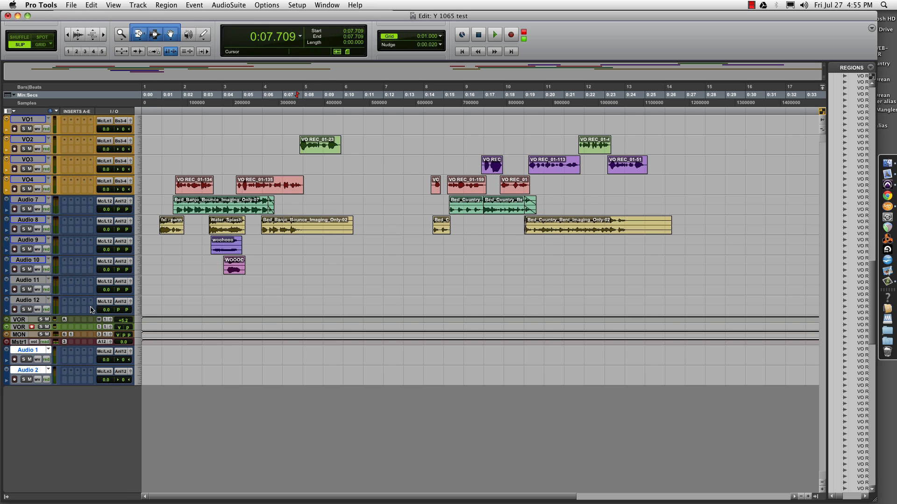
pyautogui.moveTo(41, 351); pyautogui.dragTo(32, 123)
# Colour Audio 1 yellow and Audio 2 red using the Color Palette
pyautogui.keyDown('super'); pyautogui.click(12, 137); pyautogui.keyUp('super')
pyautogui.doubleClick(6, 127)
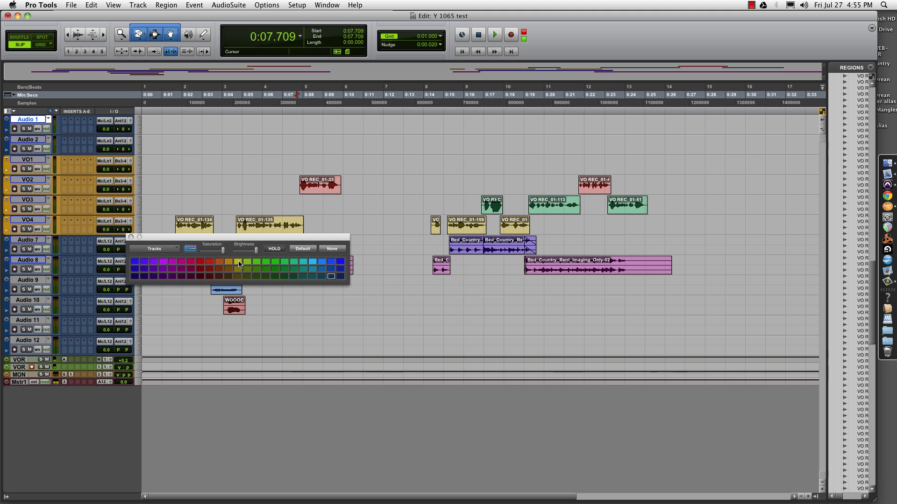
pyautogui.click(238, 265)
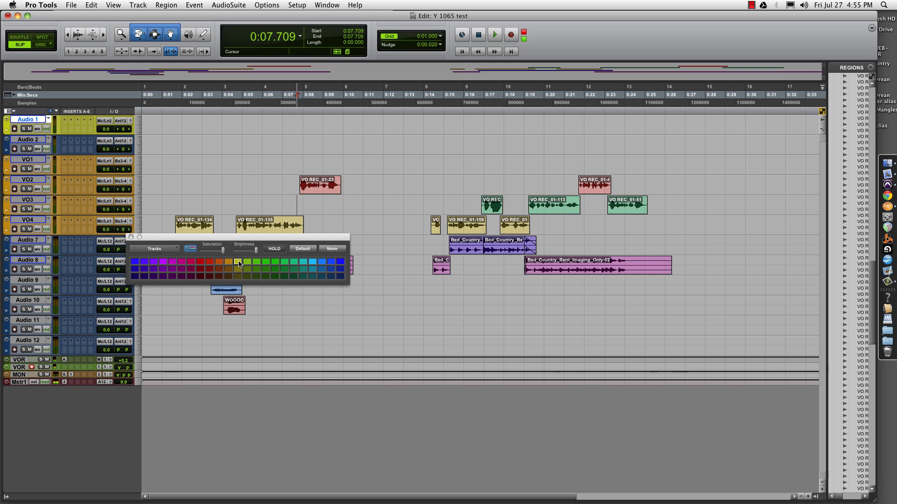
pyautogui.click(7, 149)
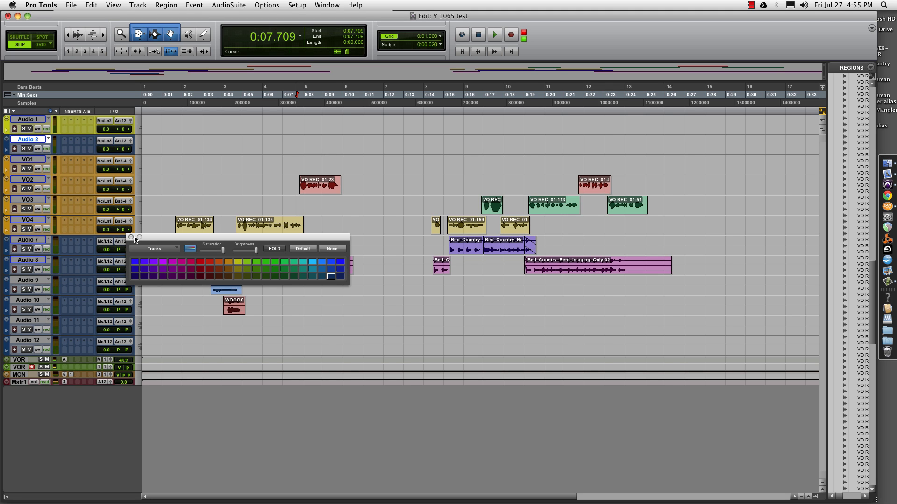
pyautogui.click(218, 262)
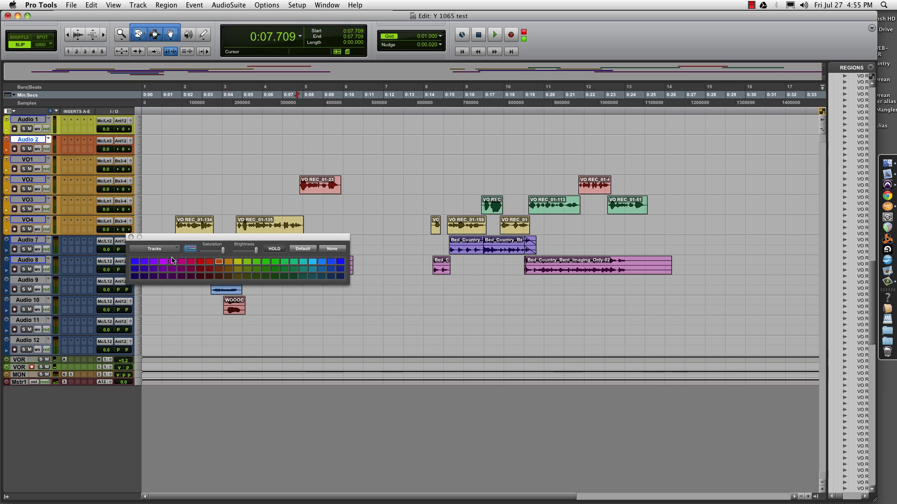
pyautogui.click(201, 263)
pyautogui.click(131, 237)
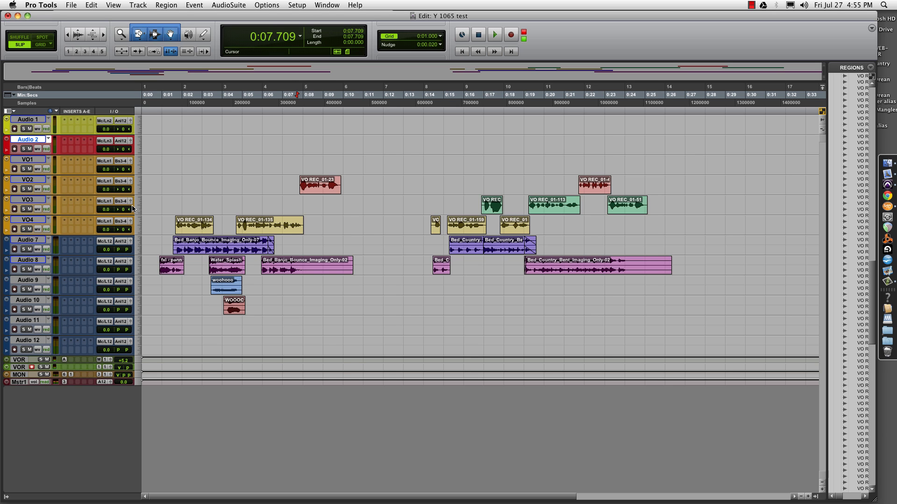
pyautogui.click(29, 121)
# Rename Audio 1 to 'Left' and Audio 2 to 'Right', then hide the I/O view
pyautogui.doubleClick(29, 120)
pyautogui.write('Left')
pyautogui.press('Tab')
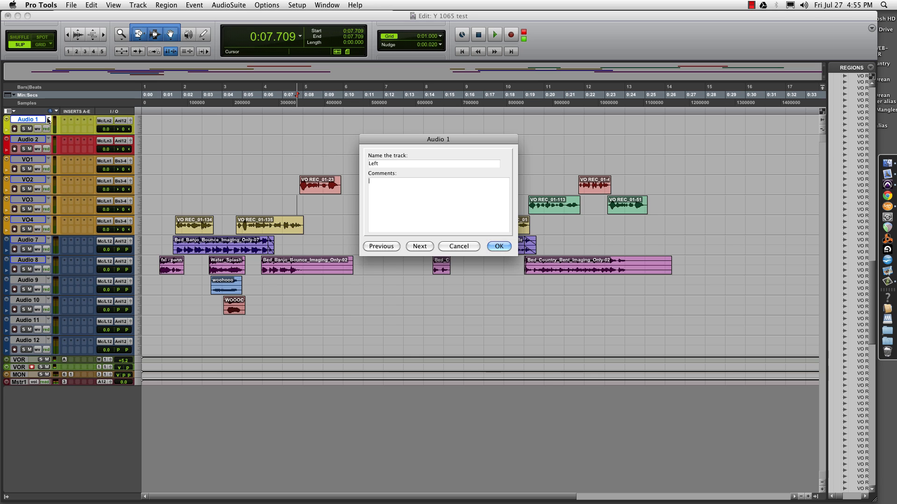
pyautogui.click(419, 247)
pyautogui.write('Right')
pyautogui.click(498, 246)
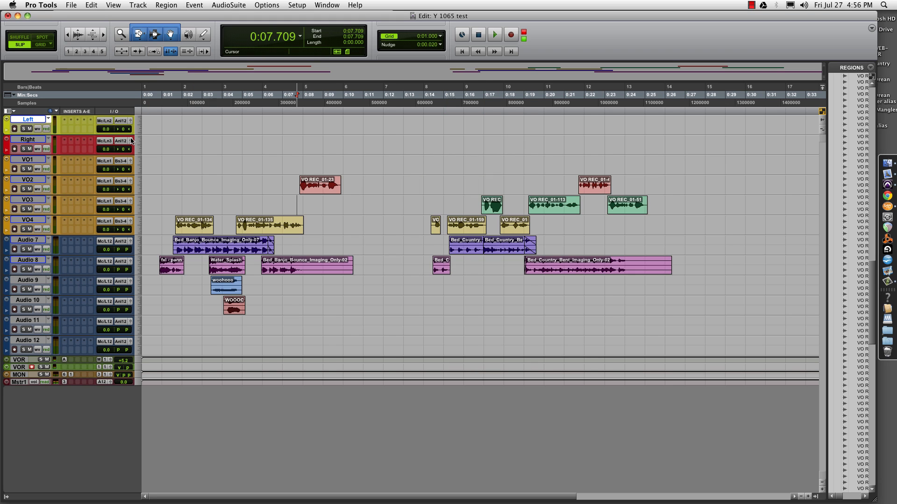
pyautogui.rightClick(118, 112)
pyautogui.click(132, 168)
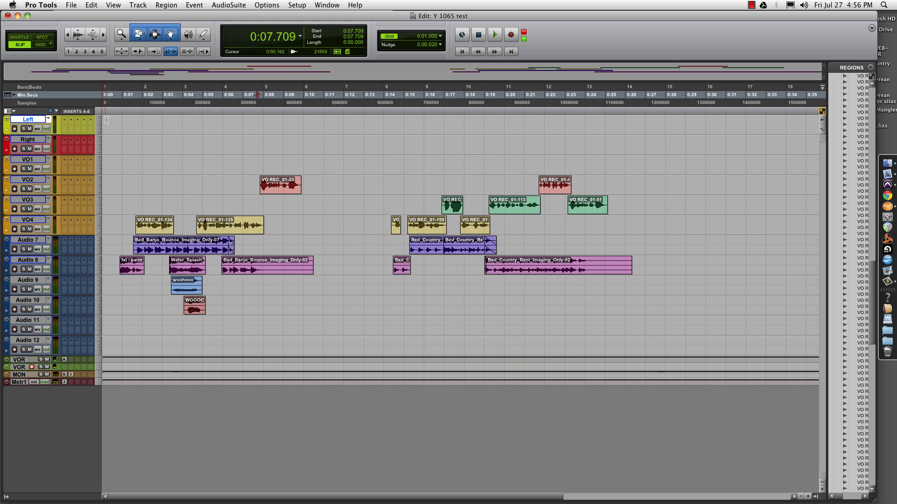
# Show the I/O view again, then pan Left to <100 and Right to 100>
pyautogui.click(39, 133)
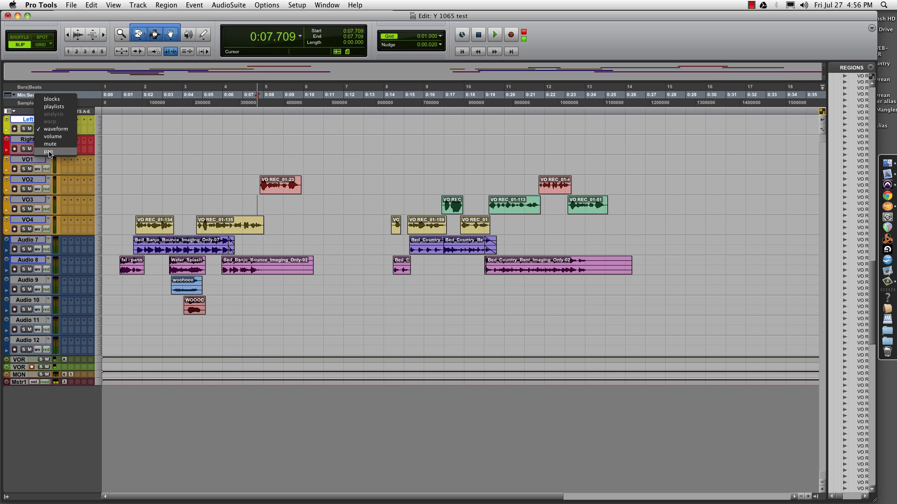
pyautogui.click(150, 120)
pyautogui.click(86, 112)
pyautogui.click(97, 166)
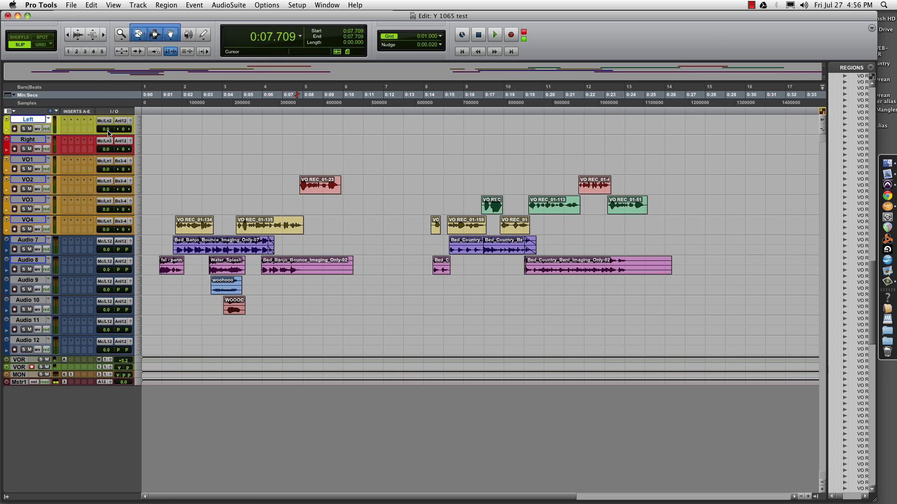
pyautogui.moveTo(122, 129); pyautogui.dragTo(91, 133)
pyautogui.moveTo(122, 149); pyautogui.dragTo(170, 155)
# Set both the Left and Right track outputs to Bus 3-4 (Stereo), matching the VO tracks
pyautogui.click(122, 123)
pyautogui.moveTo(140, 128)
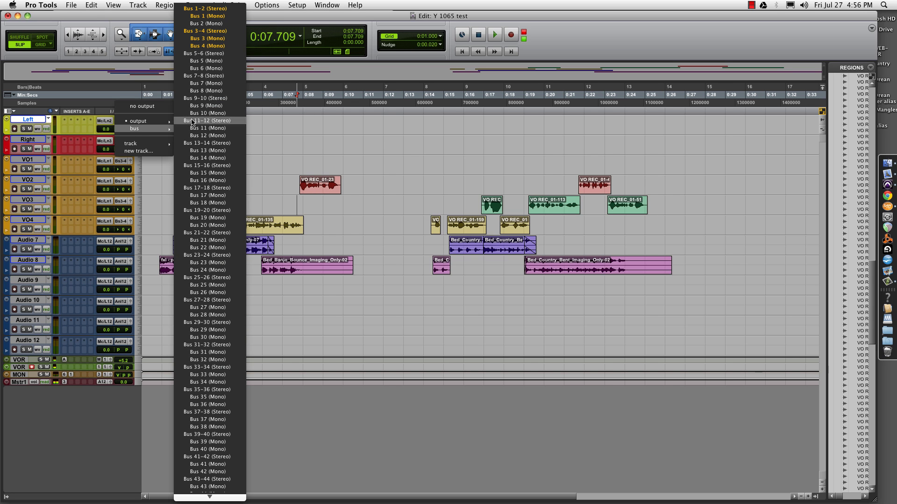
pyautogui.click(205, 31)
pyautogui.click(122, 143)
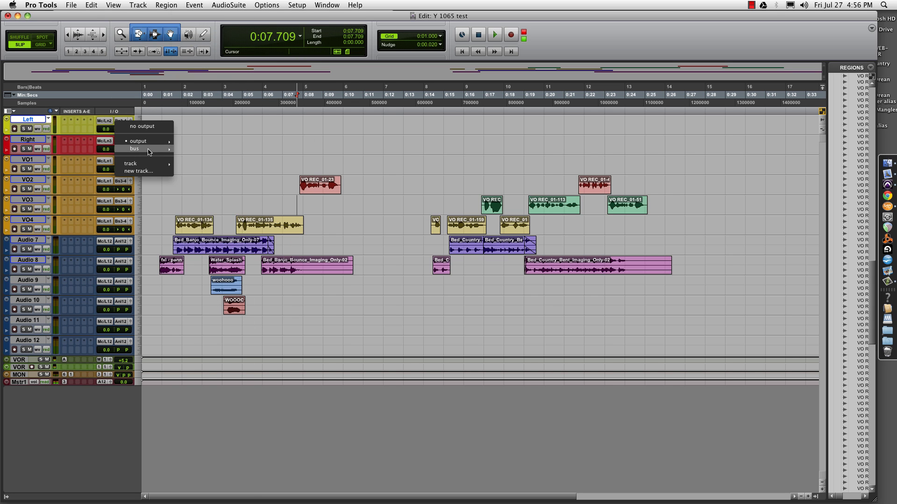
pyautogui.moveTo(137, 149)
pyautogui.click(198, 31)
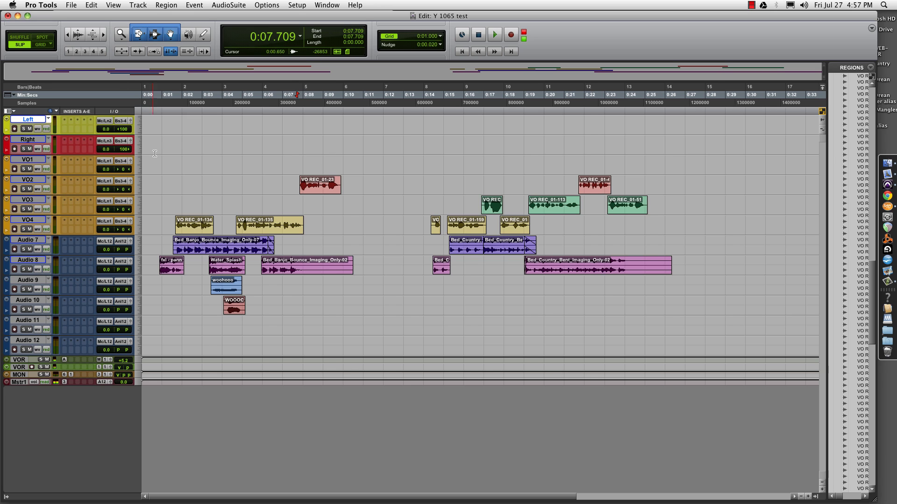
# Insert the Q10 Paragraphic EQ plug-in on the Left track
pyautogui.click(64, 131)
pyautogui.moveTo(89, 145)
pyautogui.moveTo(149, 145)
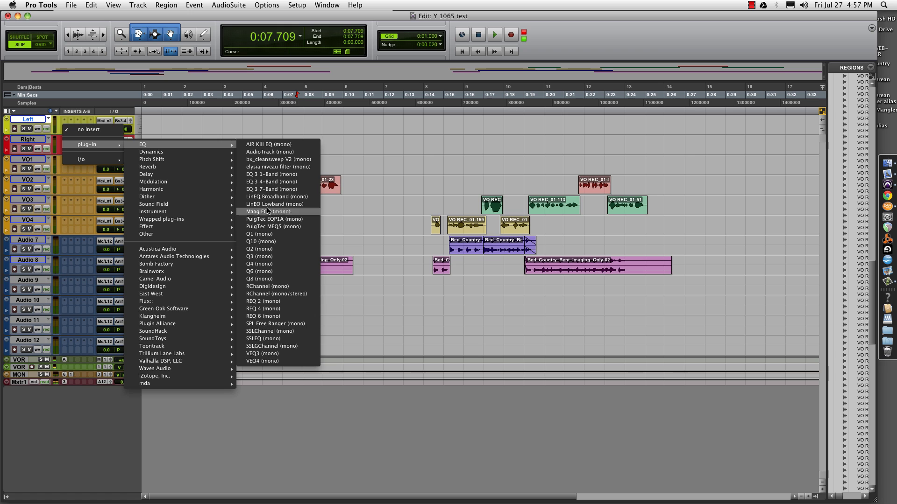
pyautogui.click(261, 278)
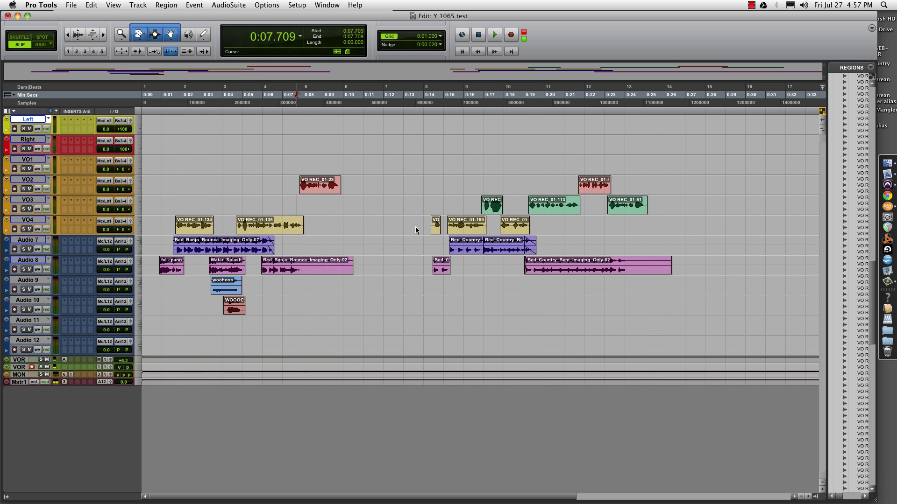
# Cut EQ bands 1–5 to -18 dB, then load the ((RD HIGH1 preset and close the plug-in
pyautogui.click(390, 267)
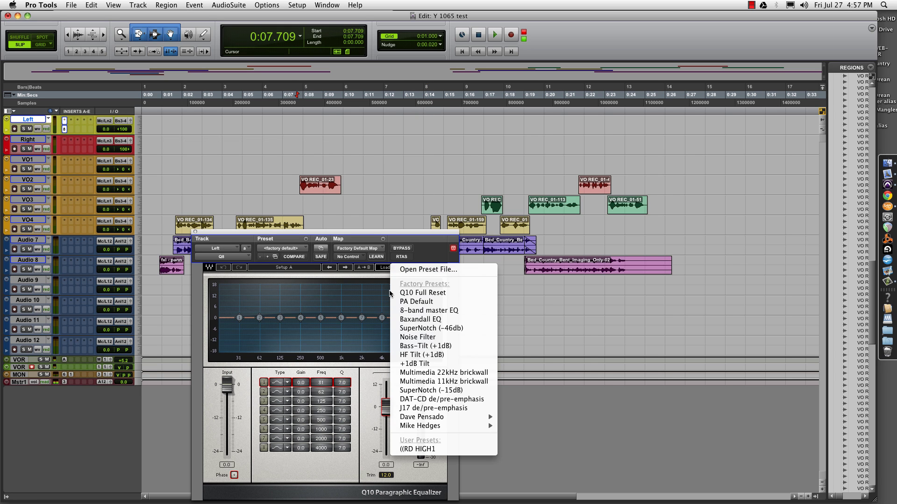
pyautogui.click(392, 236)
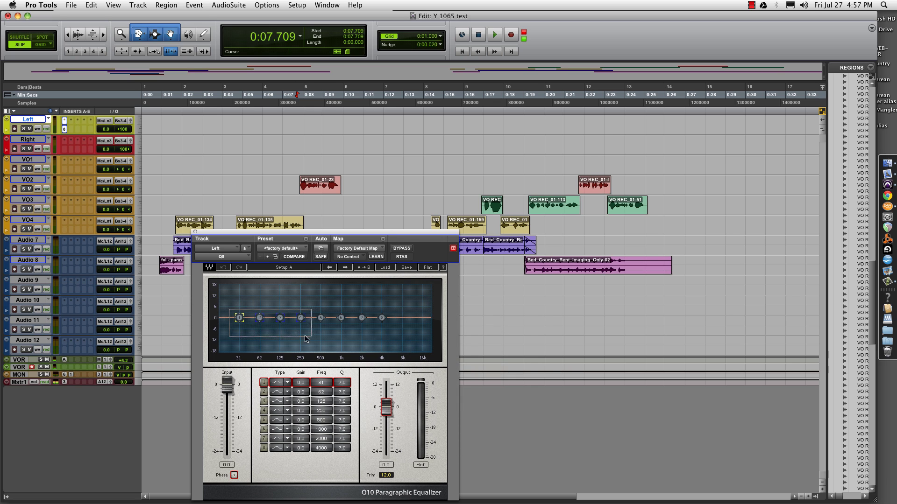
pyautogui.moveTo(327, 323); pyautogui.dragTo(237, 350)
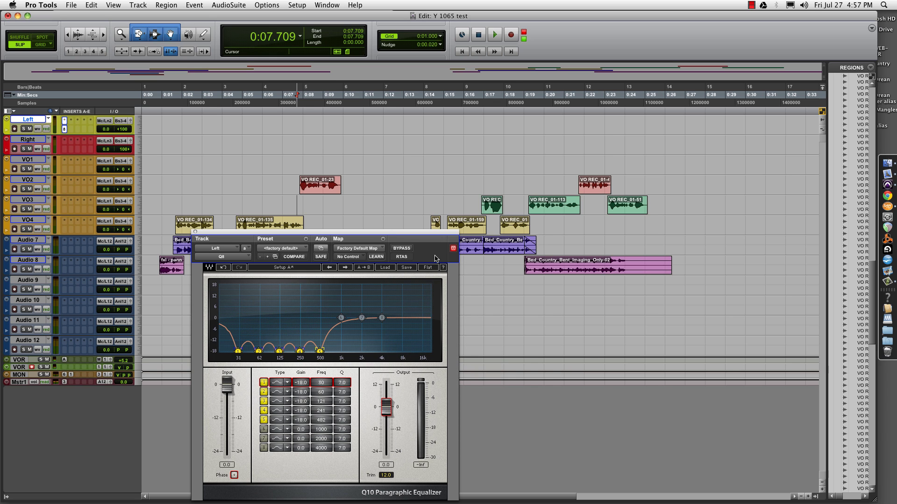
pyautogui.click(384, 268)
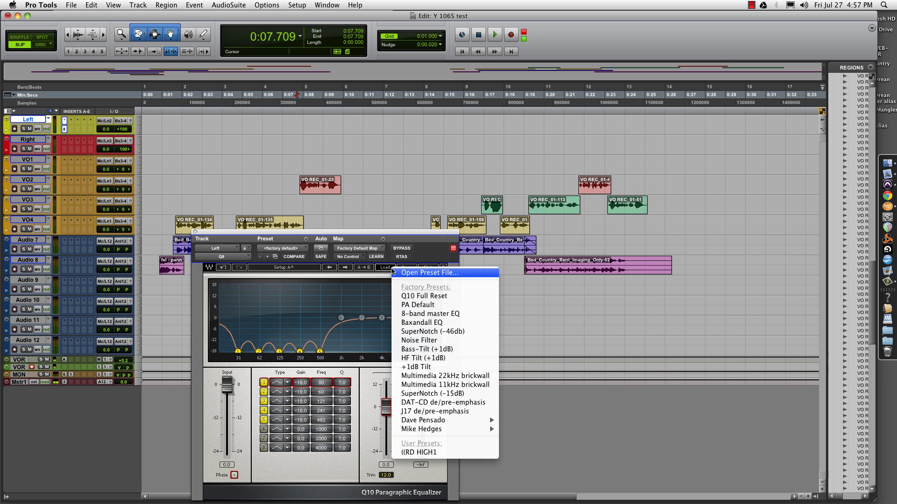
pyautogui.click(419, 453)
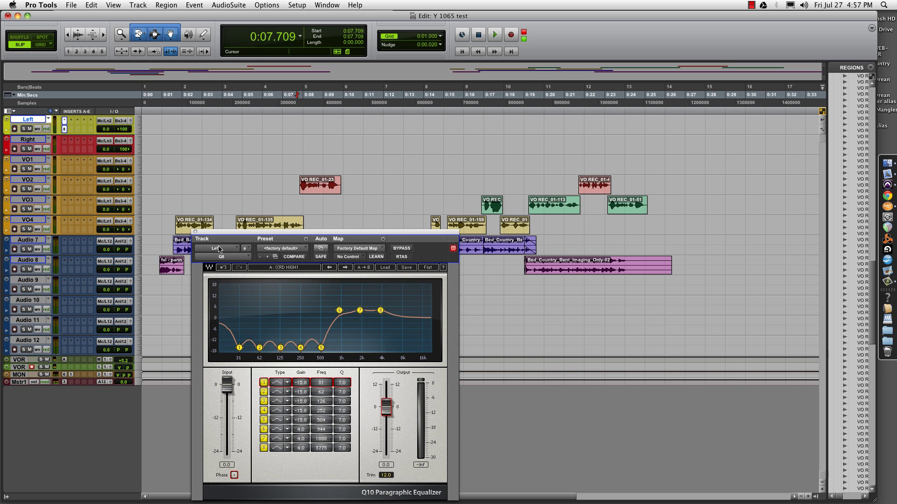
pyautogui.click(195, 232)
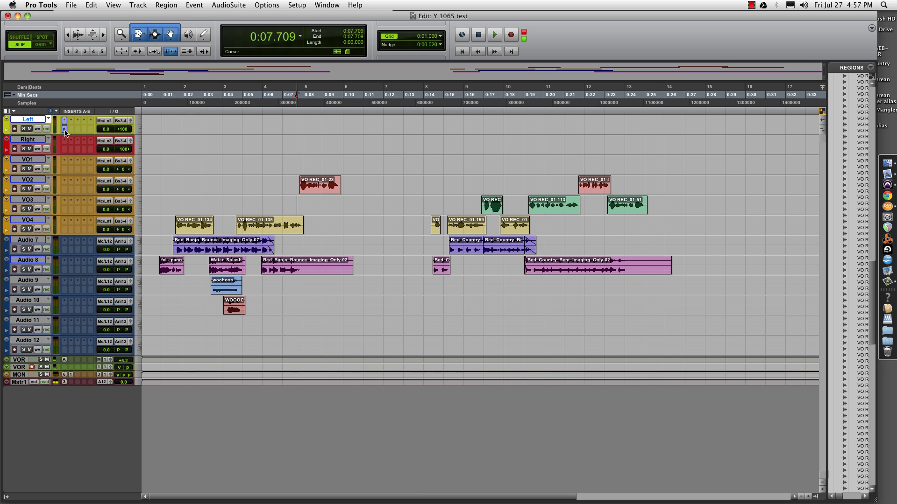
# Copy the Left track's EQ insert onto Right and play the session from 0:00.882
pyautogui.moveTo(66, 145); pyautogui.dragTo(66, 145)
pyautogui.click(159, 162)
pyautogui.press('space')
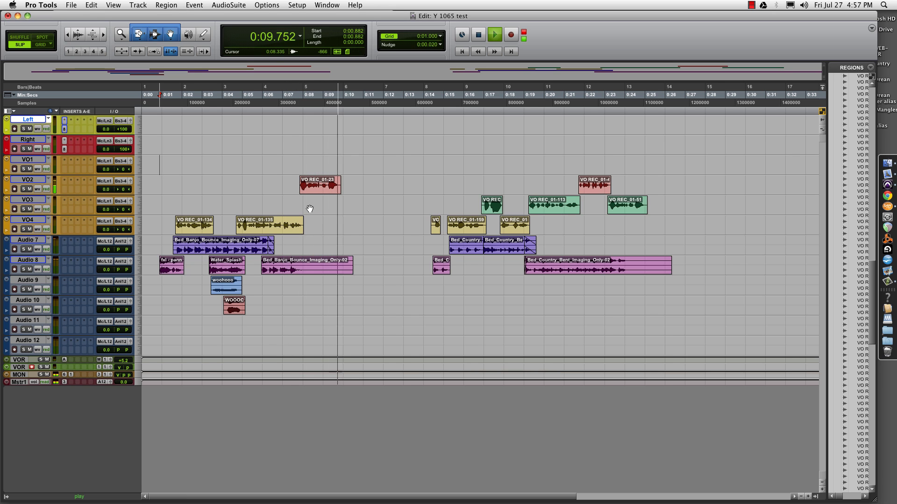
pyautogui.press('space')
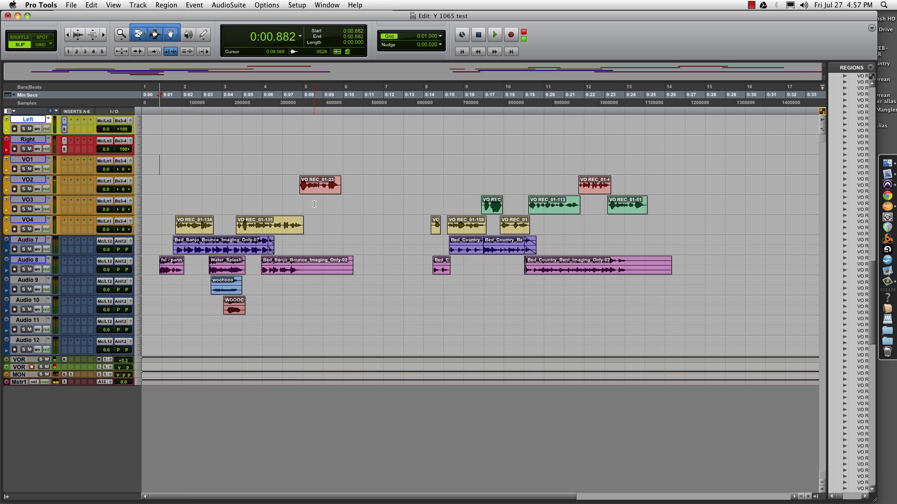
# Zoom in around 0:07.8, select VO REC_01-23 on VO2 and play it back
pyautogui.click(300, 198)
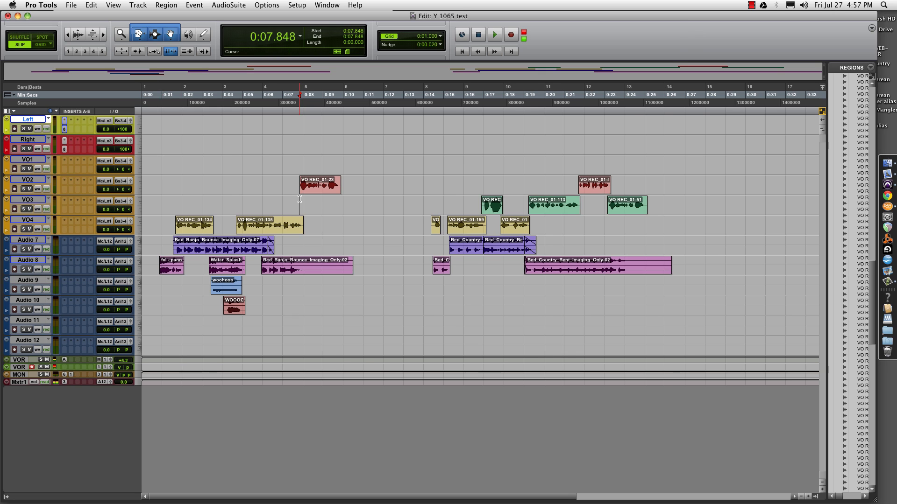
pyautogui.press('super+bracketright')
pyautogui.press('super+bracketleft')
pyautogui.click(296, 200)
pyautogui.press('super+bracketright')
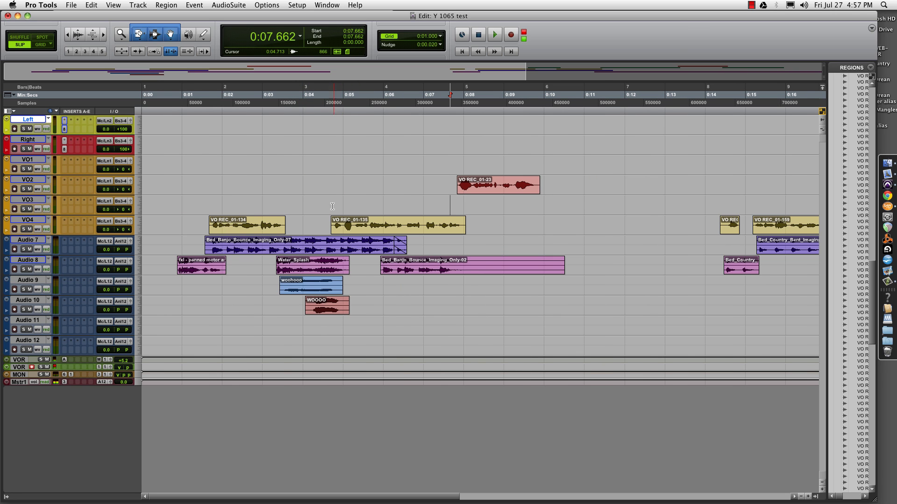
pyautogui.click(263, 263)
pyautogui.press('super+bracketleft')
pyautogui.click(308, 203)
pyautogui.press('super+bracketright')
pyautogui.click(454, 198)
pyautogui.click(482, 193)
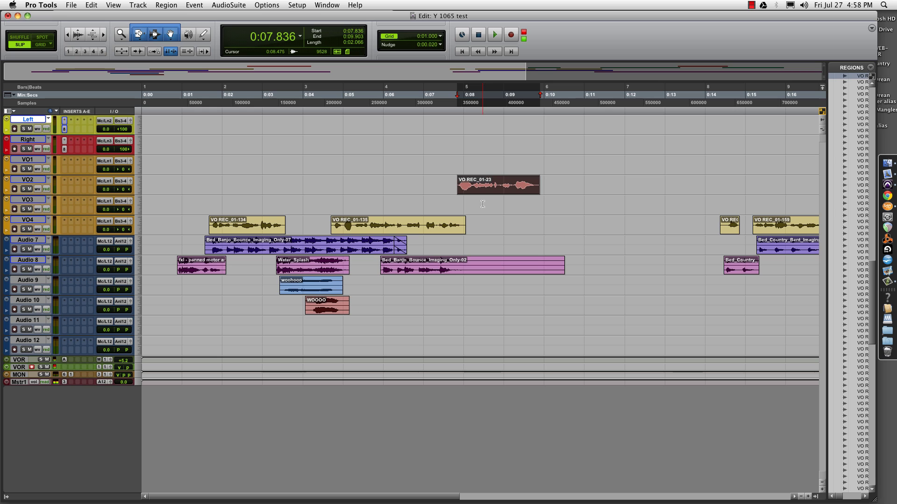
pyautogui.press('space')
pyautogui.click(235, 5)
pyautogui.moveTo(257, 106)
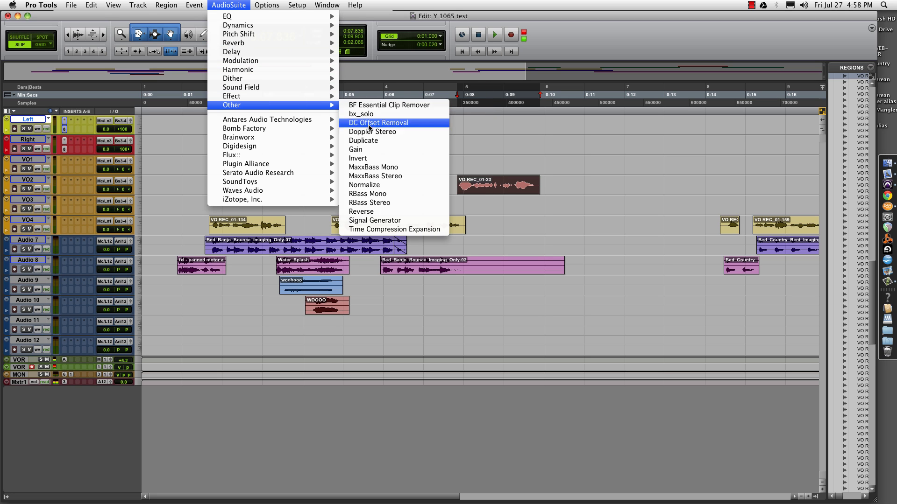
pyautogui.moveTo(188, 10)
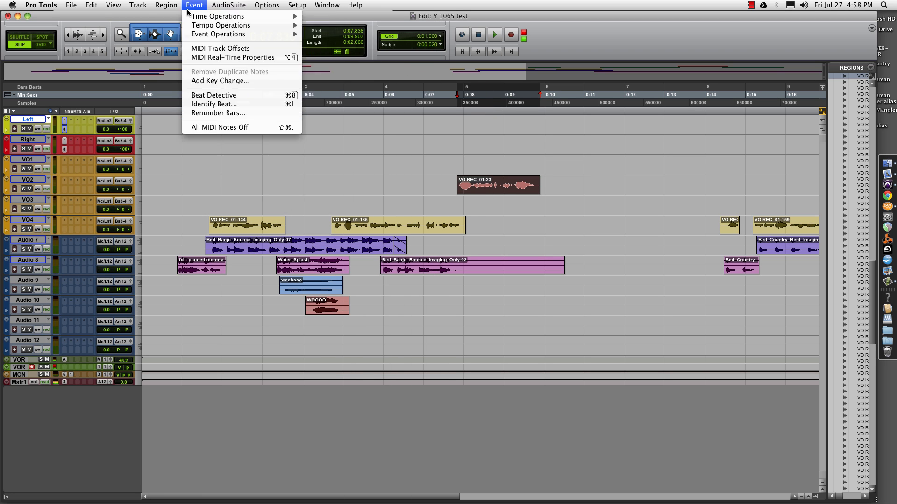
pyautogui.moveTo(229, 5)
pyautogui.moveTo(261, 79)
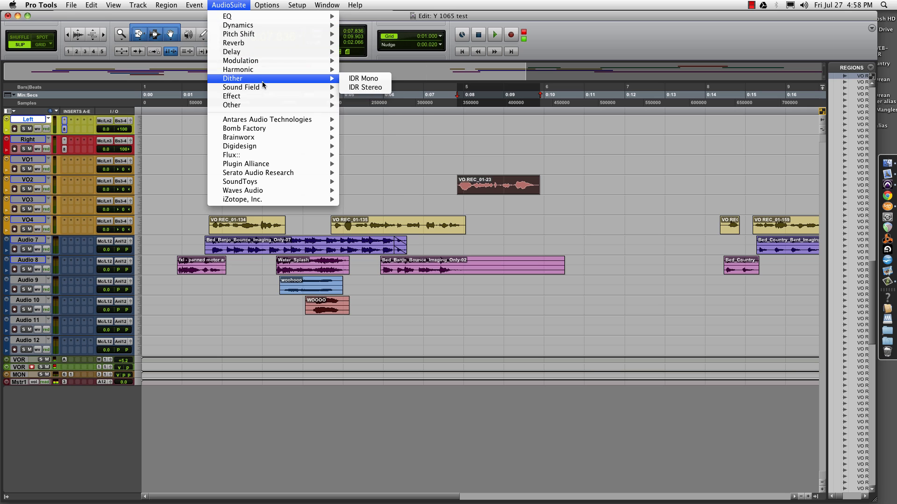
pyautogui.moveTo(280, 37)
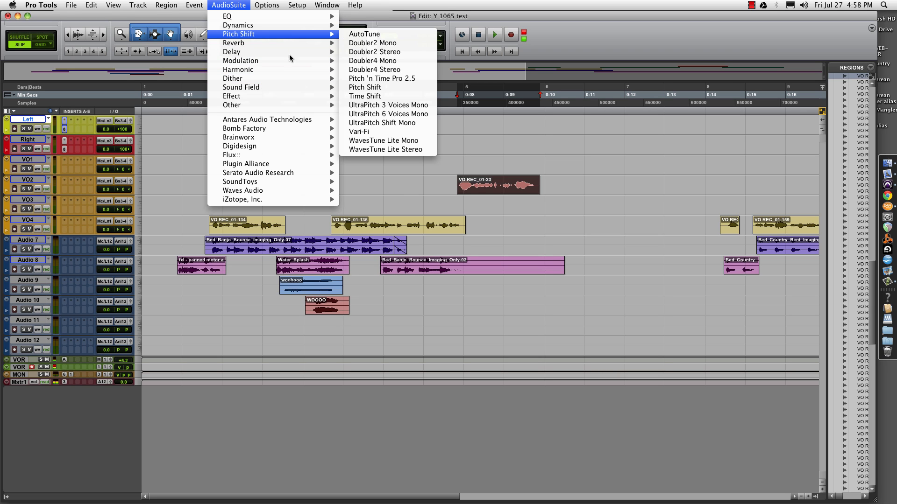
pyautogui.click(469, 164)
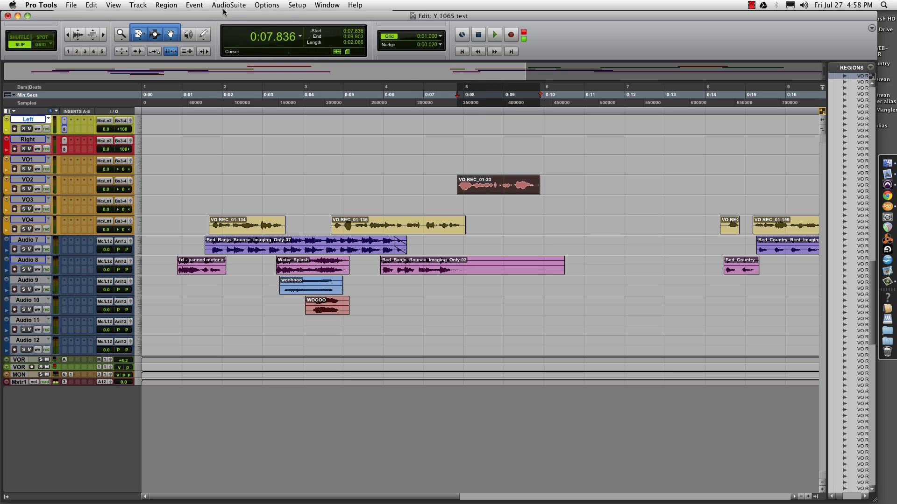
pyautogui.moveTo(475, 192); pyautogui.dragTo(483, 154)
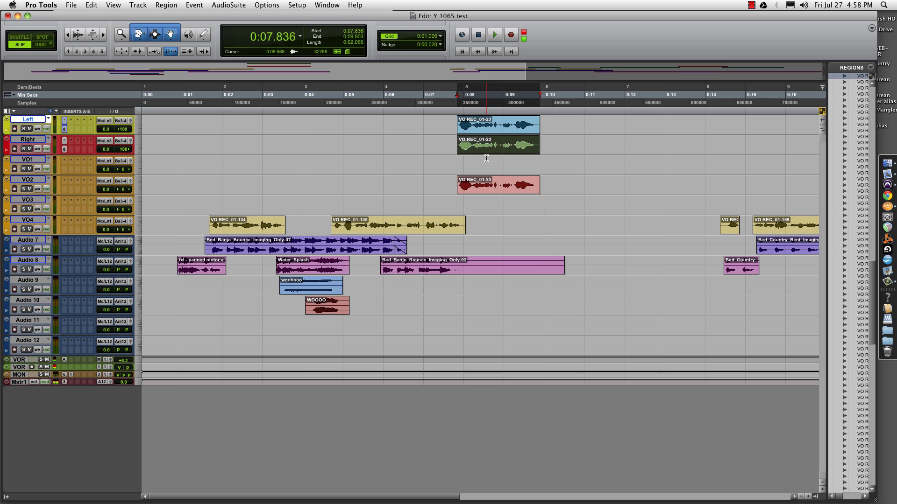
pyautogui.click(486, 158)
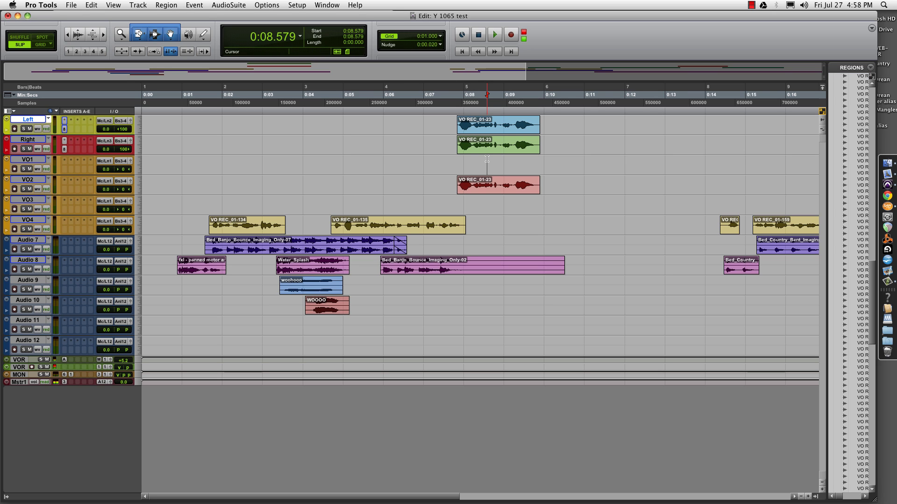
pyautogui.press('super+bracketright')
pyautogui.press('super+bracketright')
pyautogui.moveTo(408, 149); pyautogui.dragTo(381, 136)
pyautogui.click(388, 128)
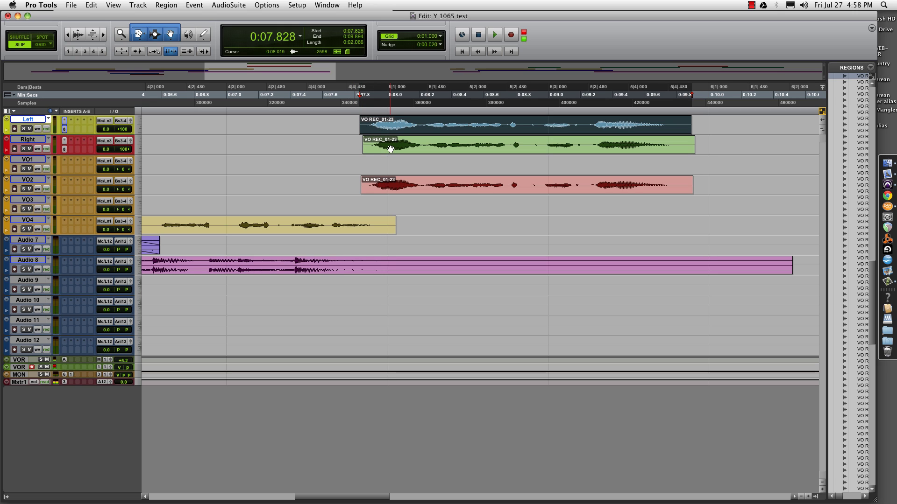
pyautogui.click(312, 162)
pyautogui.press('space')
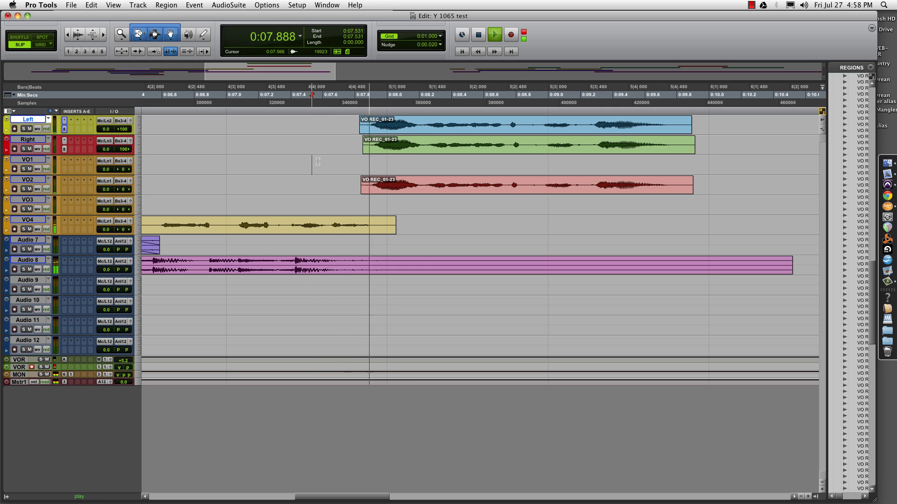
pyautogui.press('space')
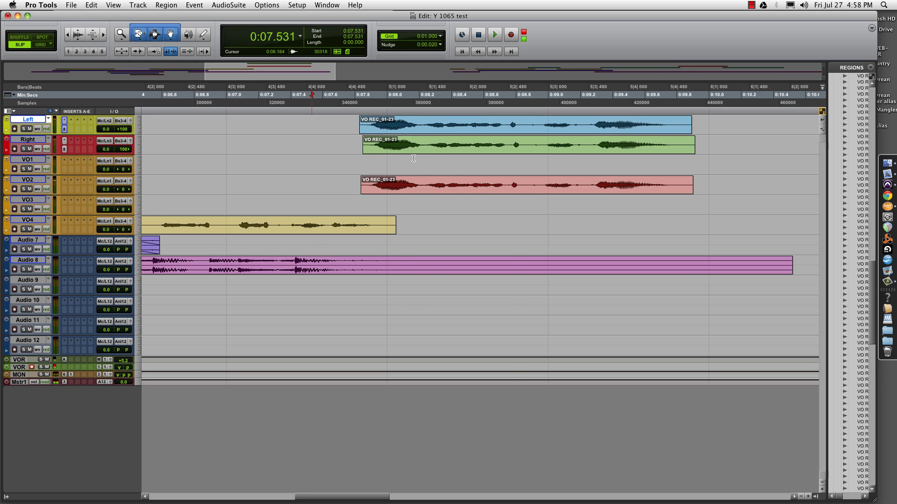
pyautogui.press('super+bracketleft')
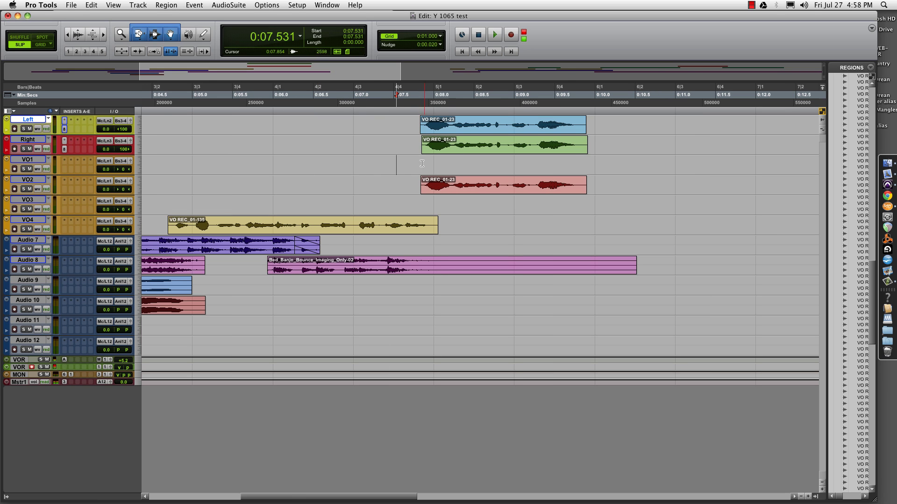
pyautogui.press('super+bracketleft')
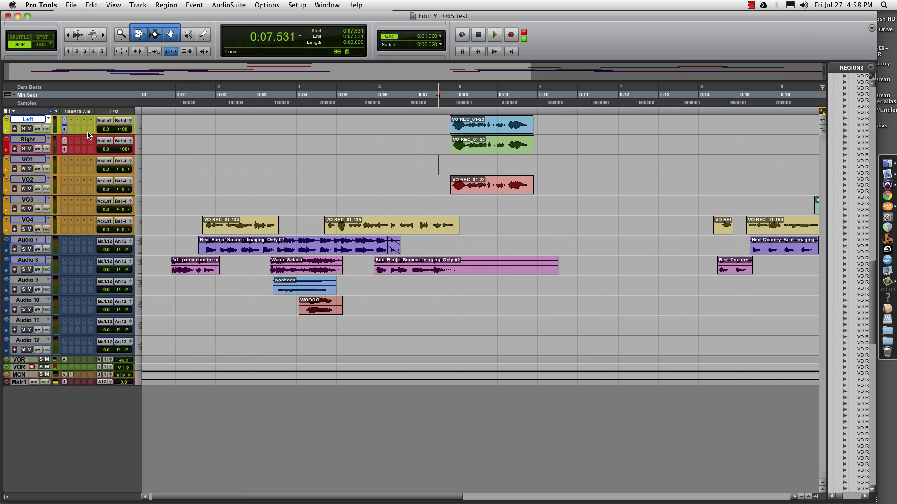
pyautogui.press('super+z')
pyautogui.press('super+z')
pyautogui.press('super+z')
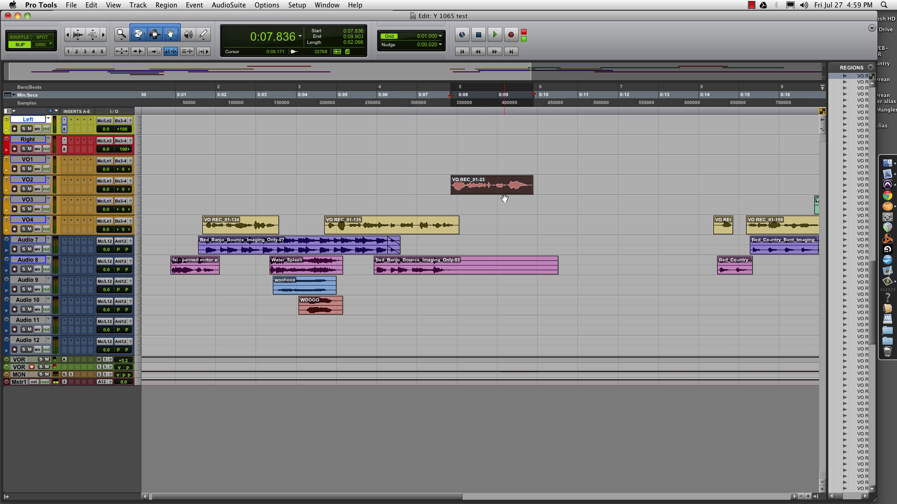
# Copy VO REC_01-23 from VO2 onto the Left and Right tracks and play it back
pyautogui.moveTo(498, 195); pyautogui.dragTo(502, 150)
pyautogui.press('super+]')
pyautogui.press('super+]')
pyautogui.click(501, 130)
pyautogui.press('super+[')
pyautogui.press('super+[')
pyautogui.press('super+[')
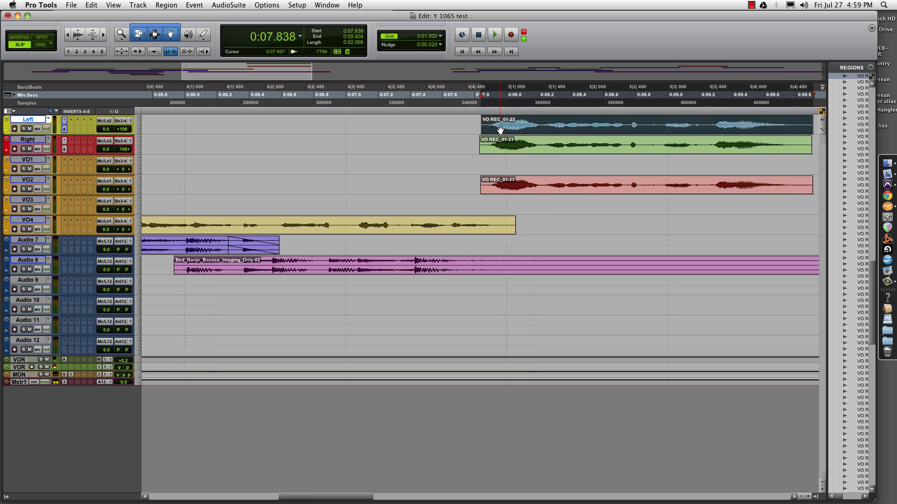
pyautogui.click(440, 158)
pyautogui.press('space')
pyautogui.press('space')
# Nudge the Left and Right copies toward 0:07.706 to align them, replaying to check
pyautogui.click(513, 166)
pyautogui.press('super+]')
pyautogui.press('super+]')
pyautogui.moveTo(307, 128); pyautogui.dragTo(298, 132)
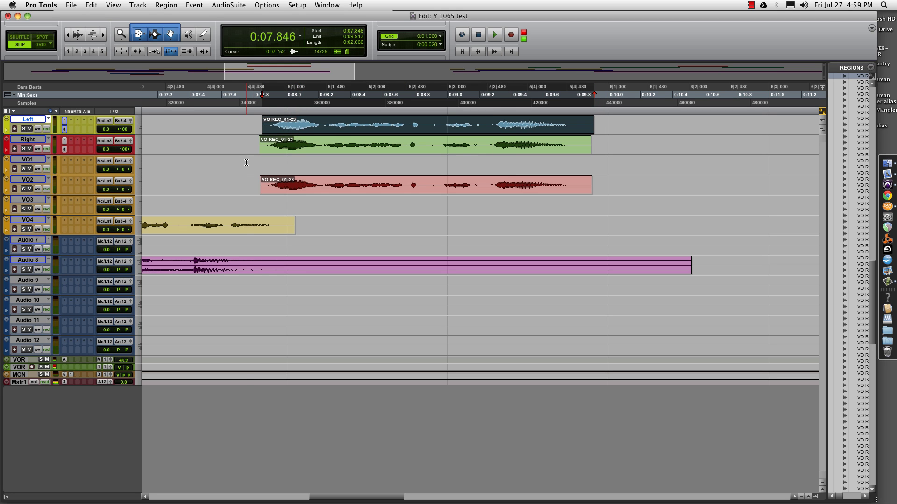
pyautogui.moveTo(257, 162); pyautogui.dragTo(263, 162)
pyautogui.press('space')
pyautogui.press('super+[')
pyautogui.press('super+[')
pyautogui.press('super+]')
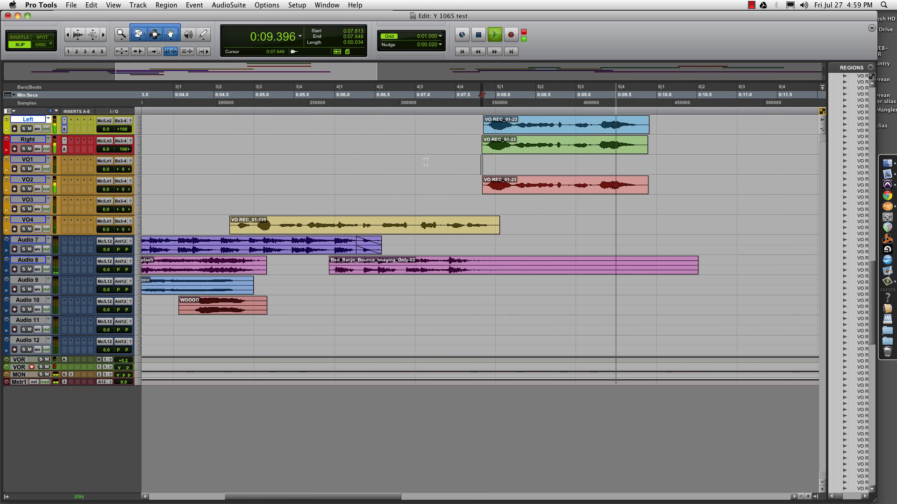
pyautogui.press('super+]')
pyautogui.press('space')
pyautogui.moveTo(505, 152); pyautogui.dragTo(509, 129)
pyautogui.click(496, 129)
pyautogui.click(433, 125)
pyautogui.press('space')
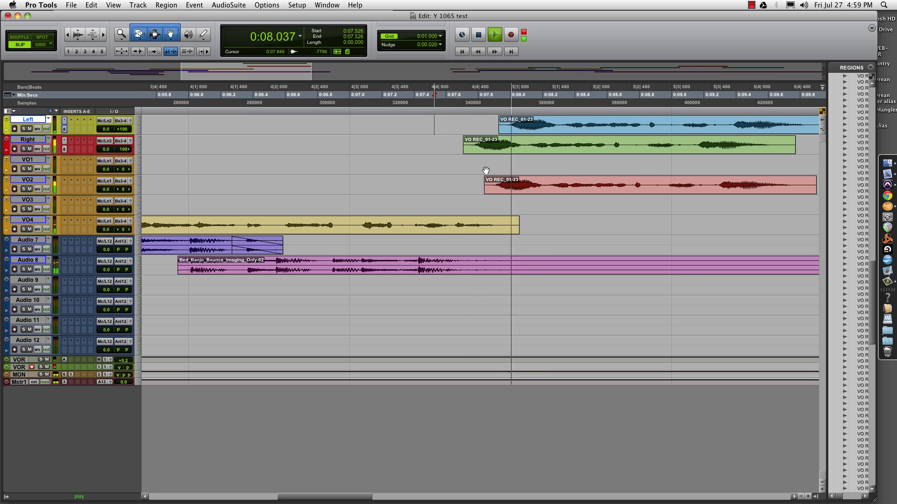
pyautogui.press('super+[')
pyautogui.press('super+[')
pyautogui.press('space')
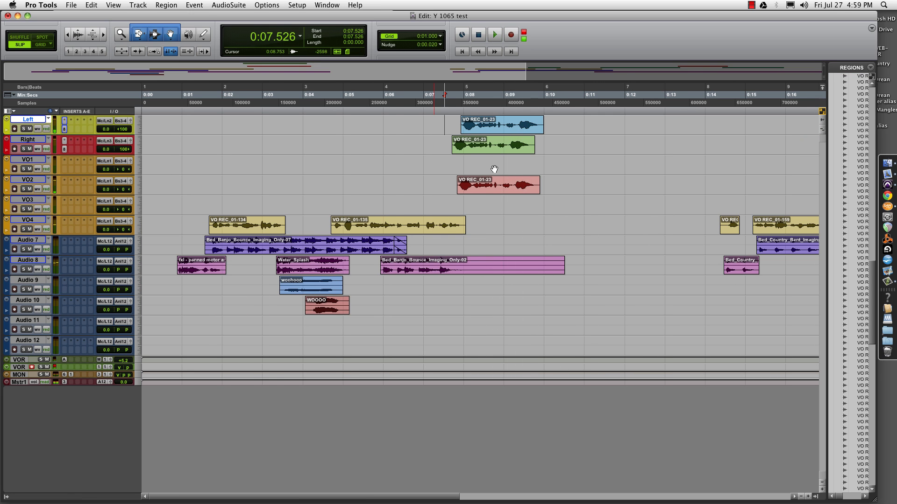
# Undo the misaligned Left and Right copies of VO REC_01-23
pyautogui.press('super+z')
pyautogui.press('super+z')
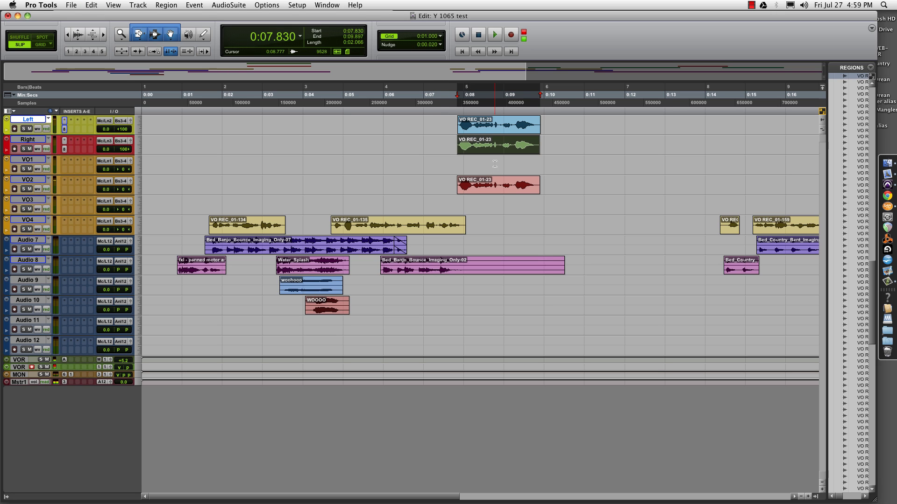
pyautogui.click(463, 159)
pyautogui.press('super+]')
pyautogui.press('super+]')
pyautogui.press('super+]')
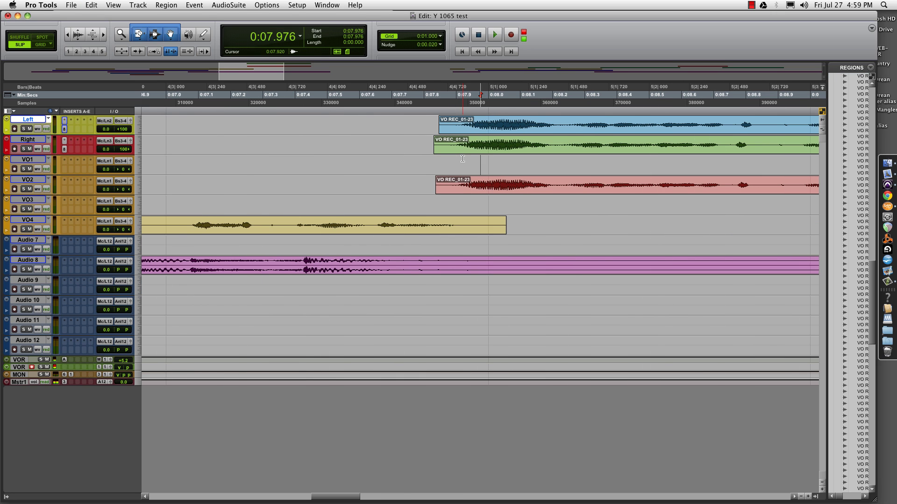
pyautogui.press('super+[')
pyautogui.press('super+[')
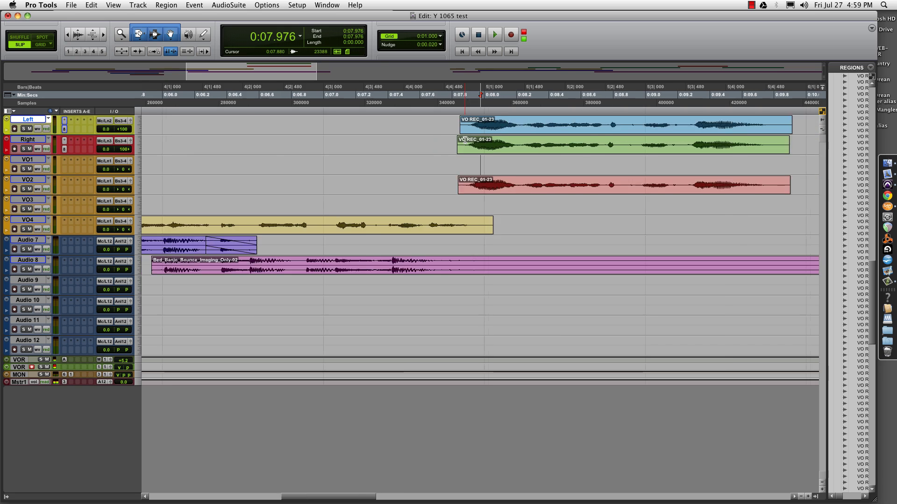
pyautogui.press('super+a')
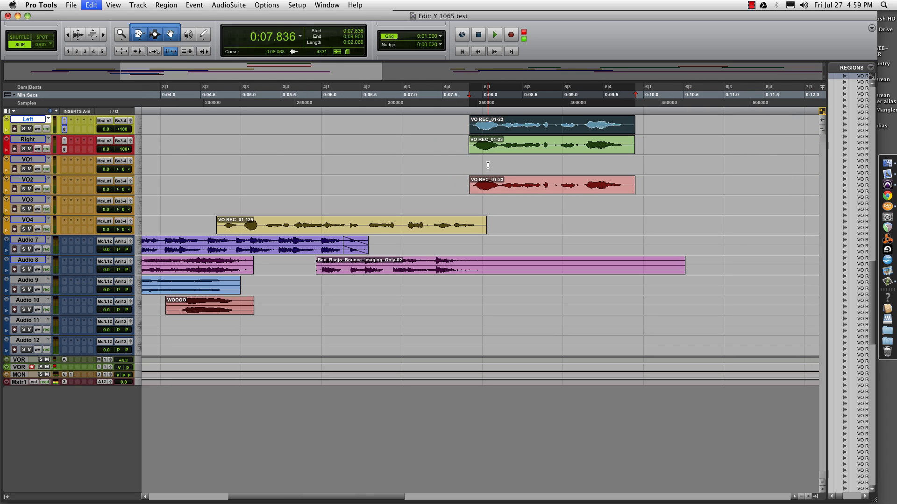
pyautogui.press('super+z')
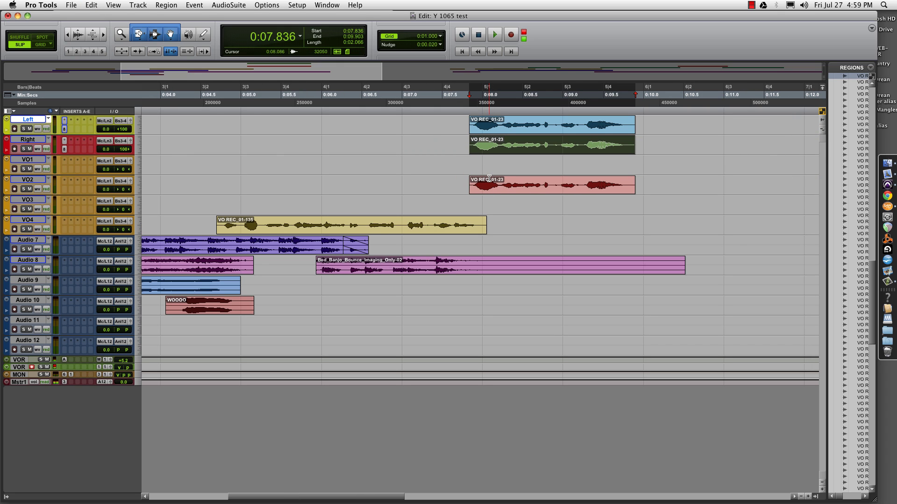
pyautogui.press('super+z')
pyautogui.press('super+z')
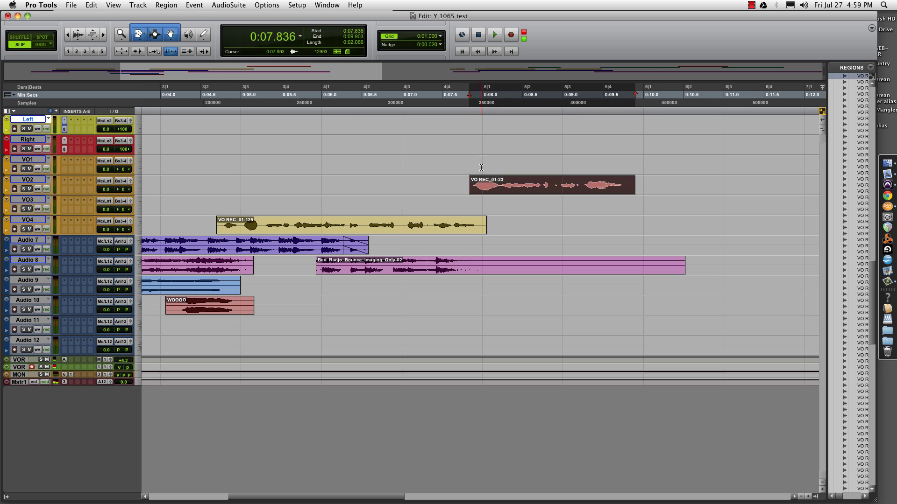
# Move VO REC_01-23 from VO2 onto the Left and Right tracks and play from 0:07.087
pyautogui.click(481, 161)
pyautogui.press('super+]')
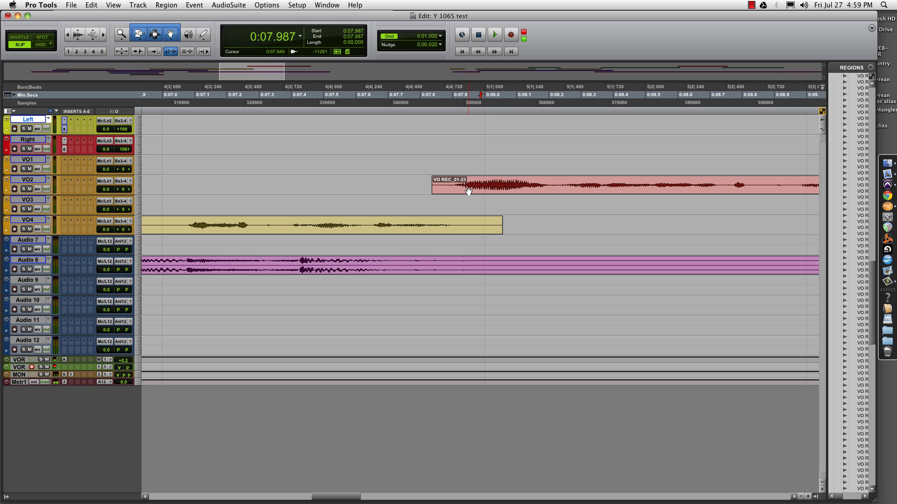
pyautogui.press('super+bracketleft')
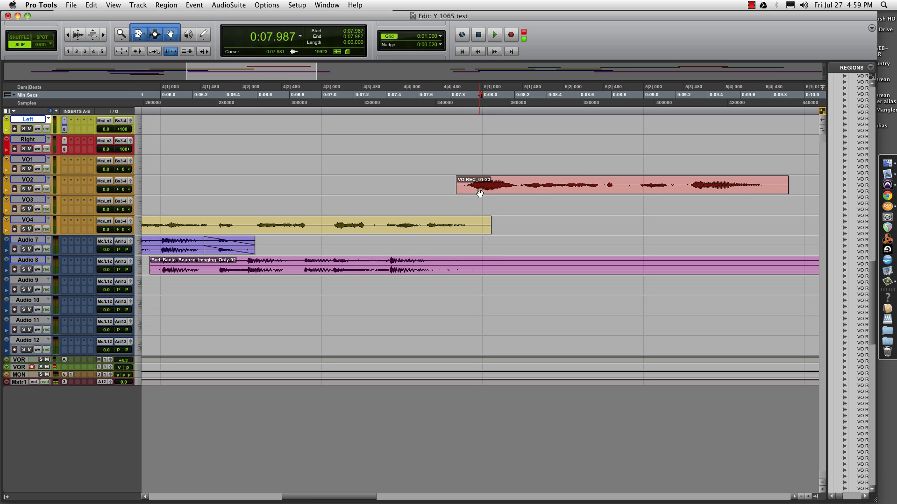
pyautogui.press('super+bracketleft')
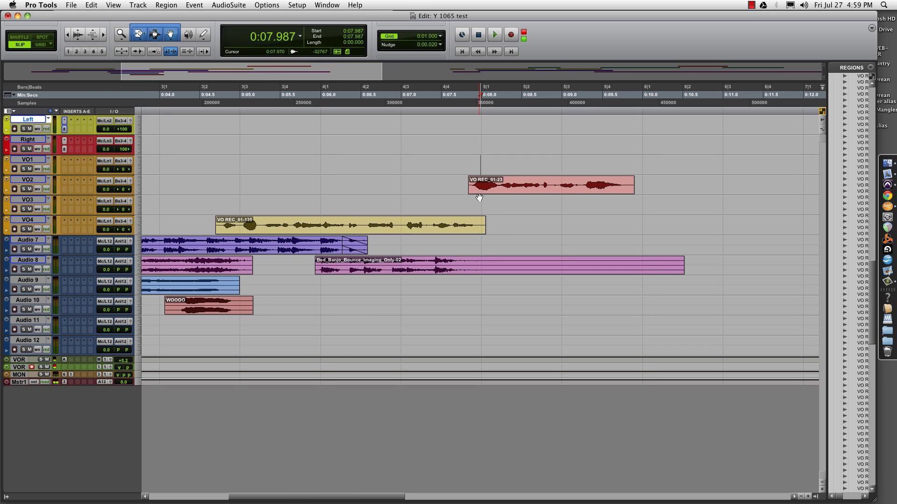
pyautogui.moveTo(488, 191); pyautogui.dragTo(492, 144)
pyautogui.click(408, 165)
pyautogui.press('space')
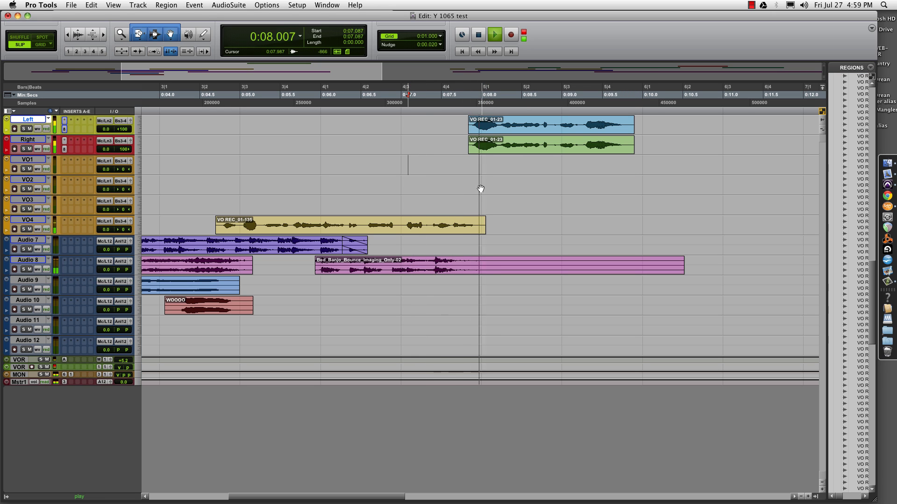
pyautogui.press('r')
pyautogui.press('r')
pyautogui.press('space')
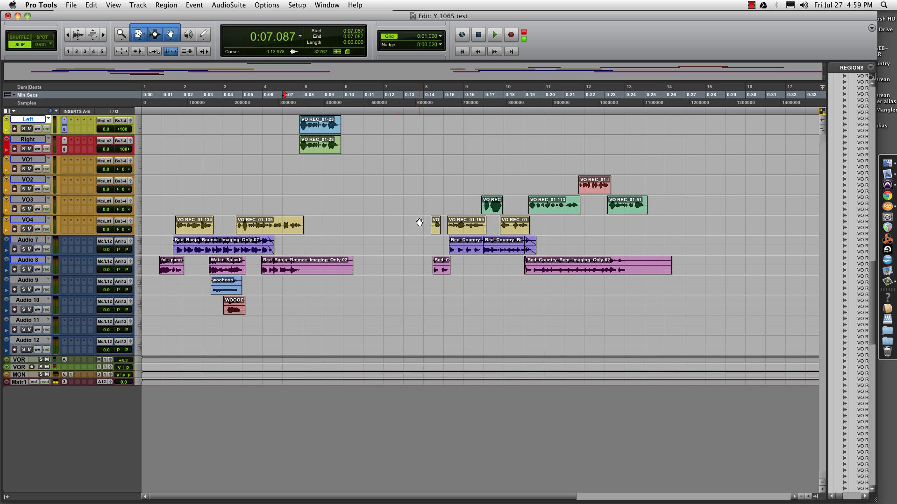
# Play the session from 0:14.257, then zoom in at 0:18.366 on VO REC_01-45
pyautogui.click(428, 203)
pyautogui.press('space')
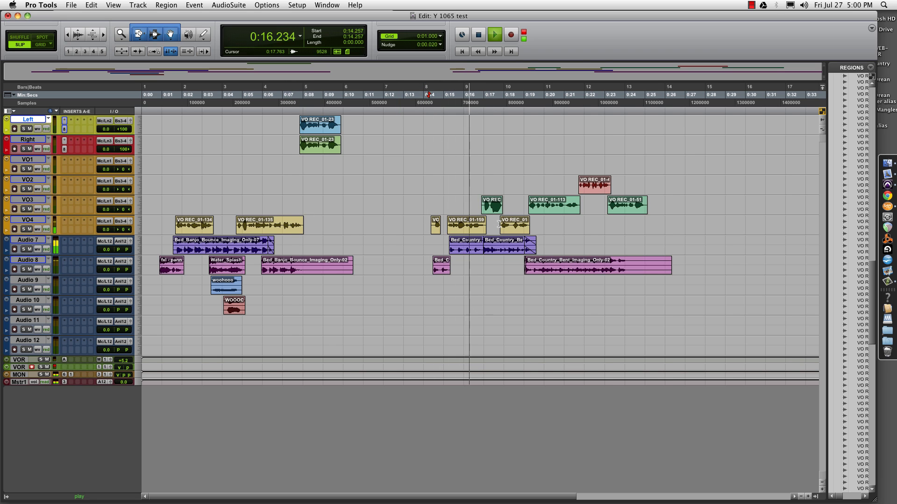
pyautogui.press('space')
pyautogui.click(511, 183)
pyautogui.press('super+bracketright')
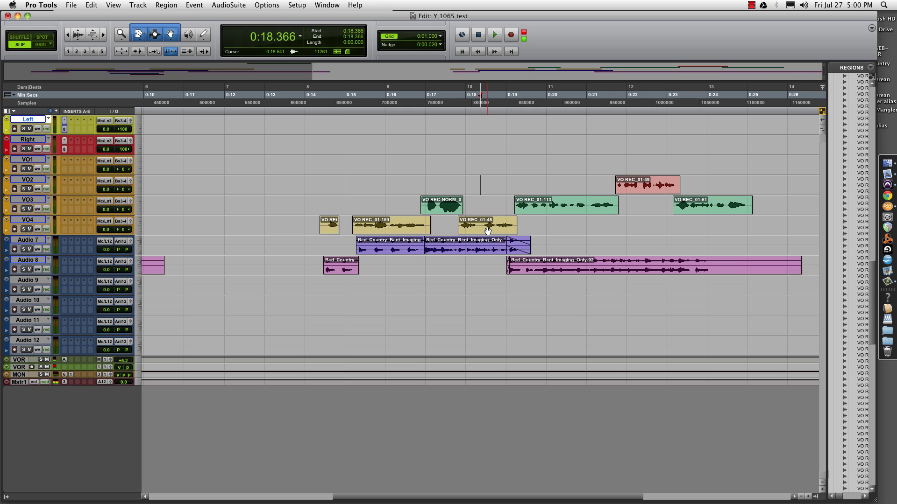
# Move VO REC_01-45 from VO4 onto VO2 and check its copies on Left and Right
pyautogui.moveTo(487, 232); pyautogui.dragTo(484, 130)
pyautogui.press('super+bracketright')
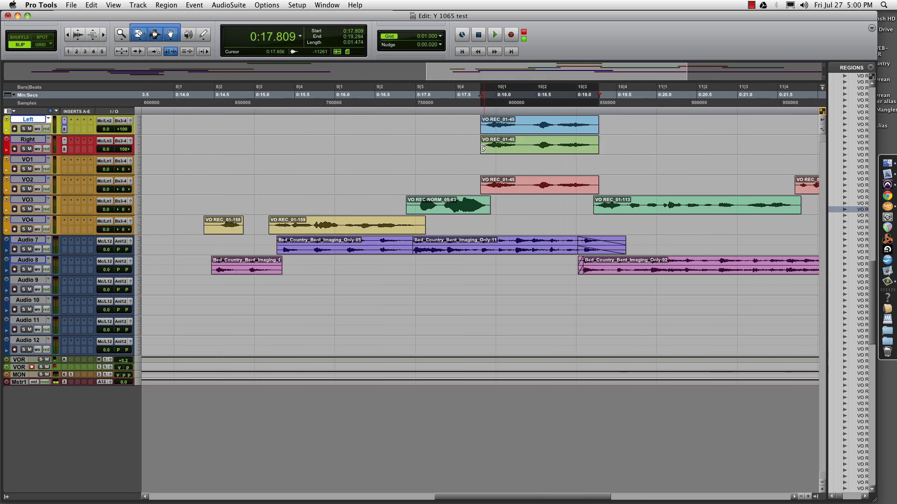
pyautogui.click(505, 132)
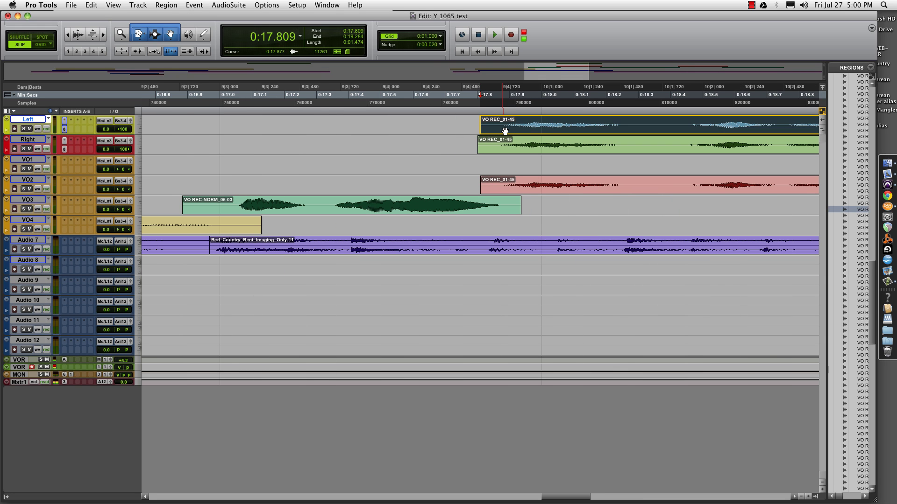
pyautogui.press('super+bracketleft')
pyautogui.press('super+bracketleft')
pyautogui.press('super+bracketleft')
# Copy VO REC_01-49 from VO2 onto the Left and Right tracks and check their alignment
pyautogui.click(677, 192)
pyautogui.moveTo(677, 192); pyautogui.dragTo(666, 148)
pyautogui.press('super+bracketright')
pyautogui.click(604, 148)
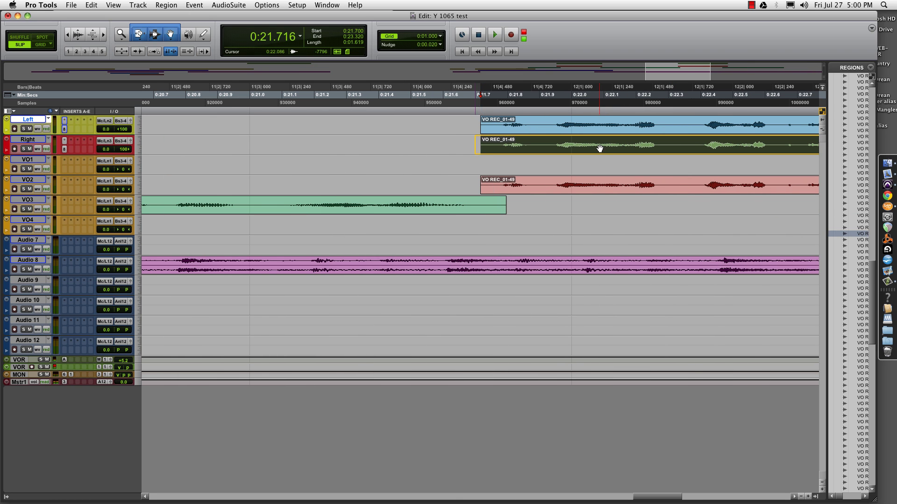
pyautogui.click(518, 129)
pyautogui.press('super+bracketleft')
pyautogui.press('super+bracketleft')
pyautogui.press('super+bracketleft')
pyautogui.press('super+bracketleft')
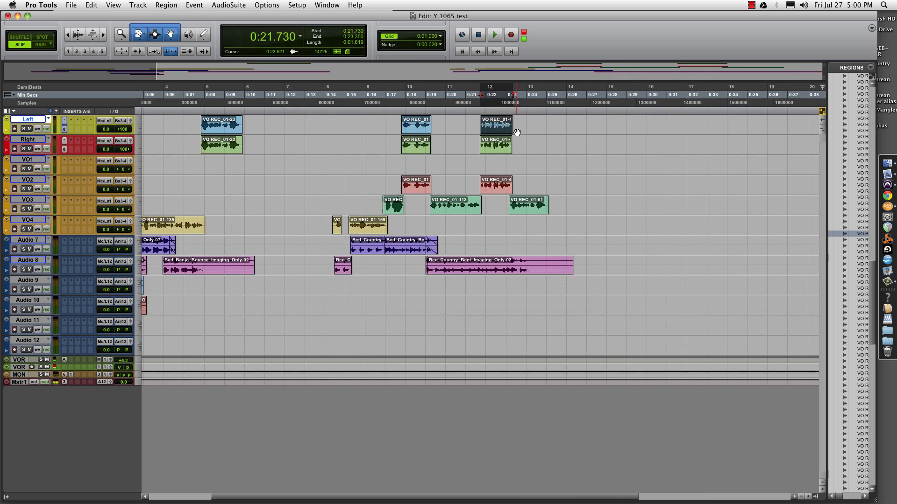
# Play the Left and Right copies from 0:16.718, skipping ahead to 0:22.476, then stop
pyautogui.press('super+bracketleft')
pyautogui.click(310, 158)
pyautogui.press('space')
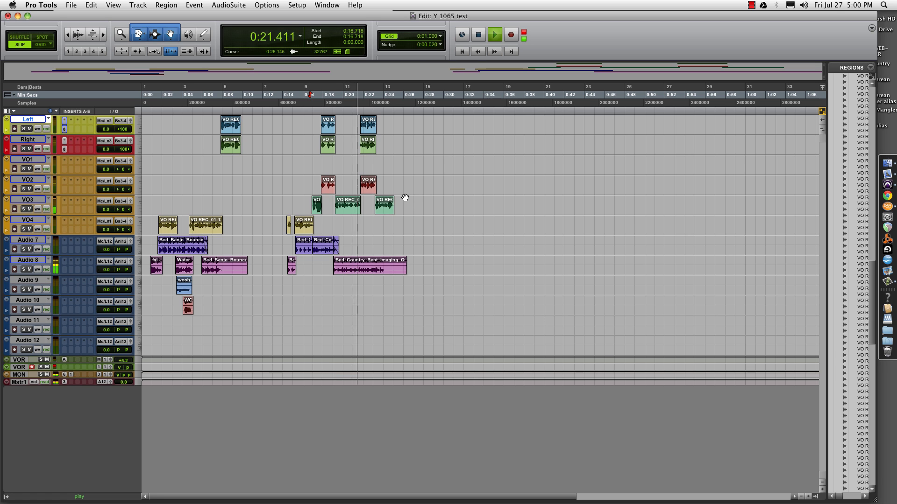
pyautogui.click(368, 160)
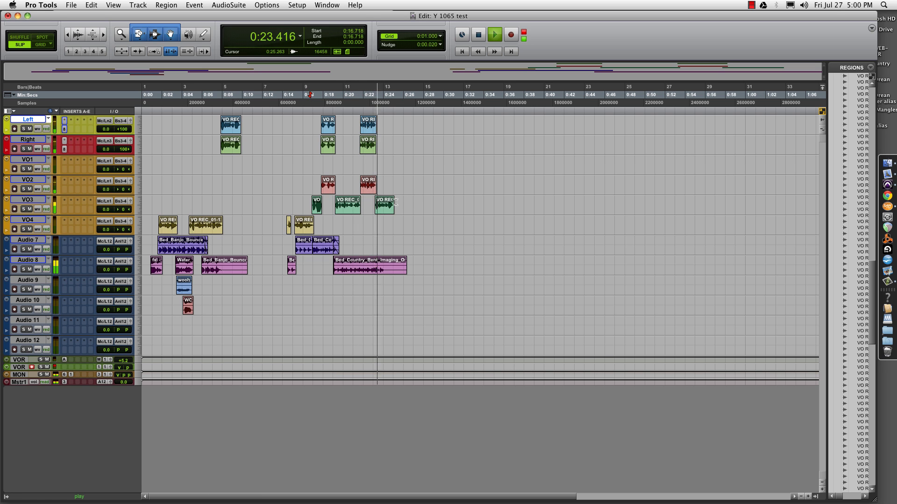
pyautogui.press('space')
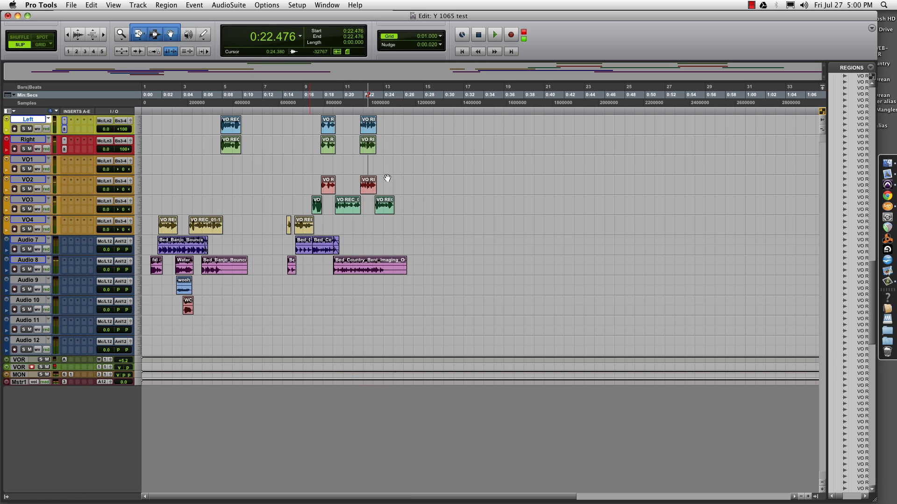
# Inspect edit points at 0:18.575, 0:22.058 and 0:17.786, then zoom out to the whole session
pyautogui.click(328, 202)
pyautogui.click(364, 163)
pyautogui.press('super+bracketright')
pyautogui.press('super+bracketright')
pyautogui.press('super+bracketleft')
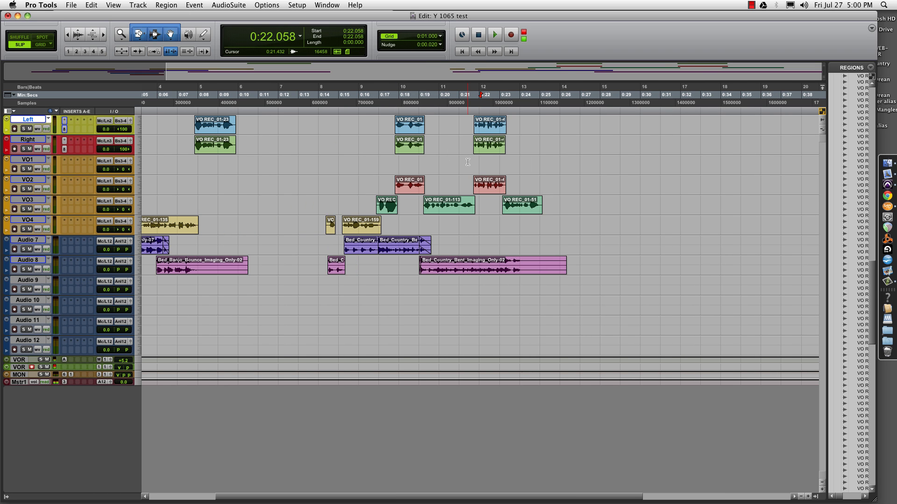
pyautogui.click(395, 161)
pyautogui.press('super+bracketleft')
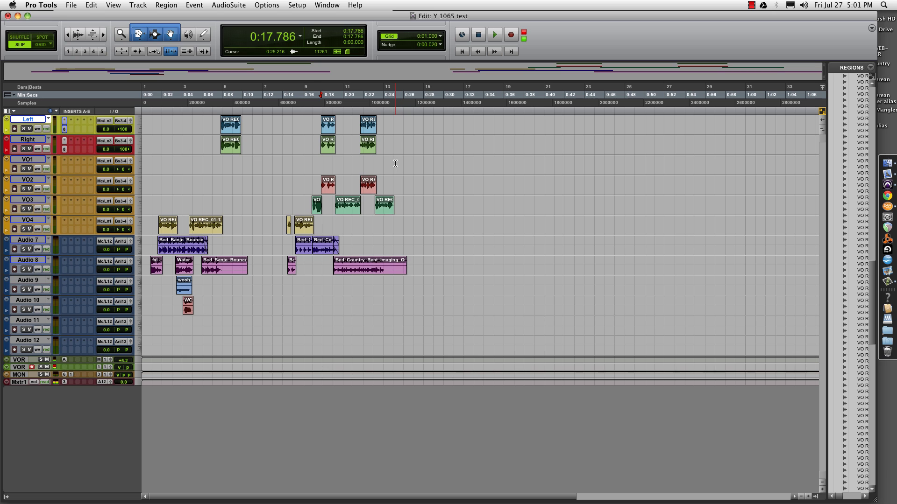
pyautogui.press('super+bracketleft')
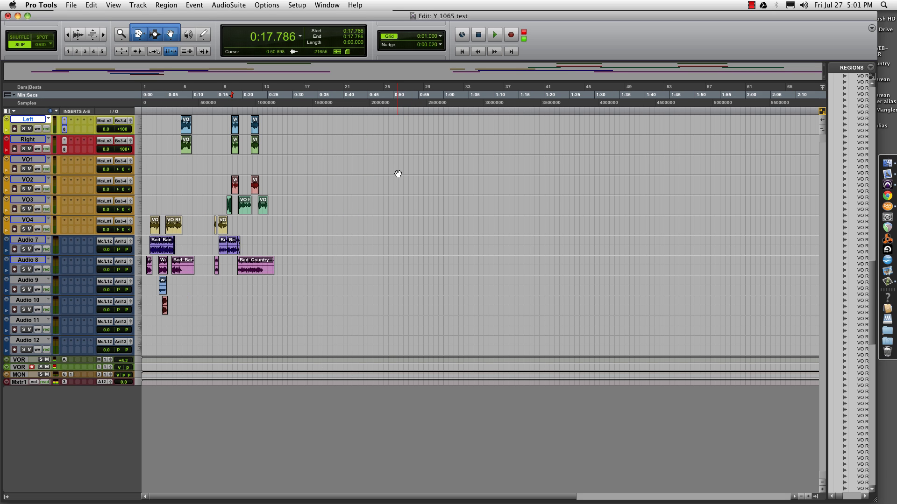